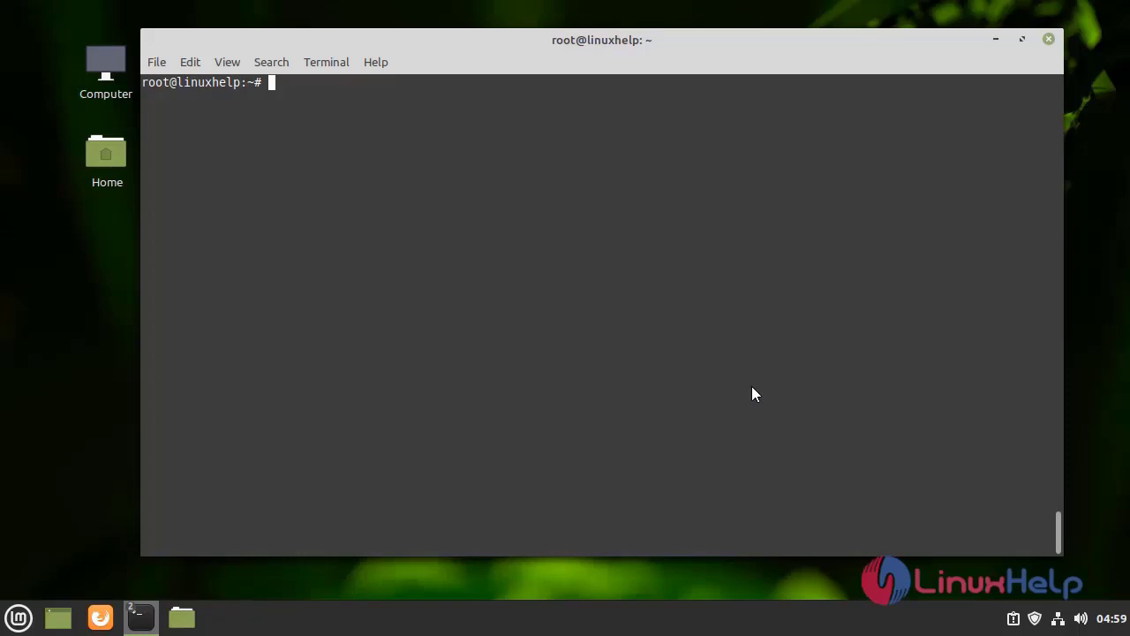
Step: Show the Linux distribution's release information with lsb_release -a
{"action": "type", "text": "lsb_release -a"}
{"action": "key", "text": "Return"}
{"action": "key", "text": "Return"}
{"action": "key", "text": "Return"}
{"action": "key", "text": "Return"}
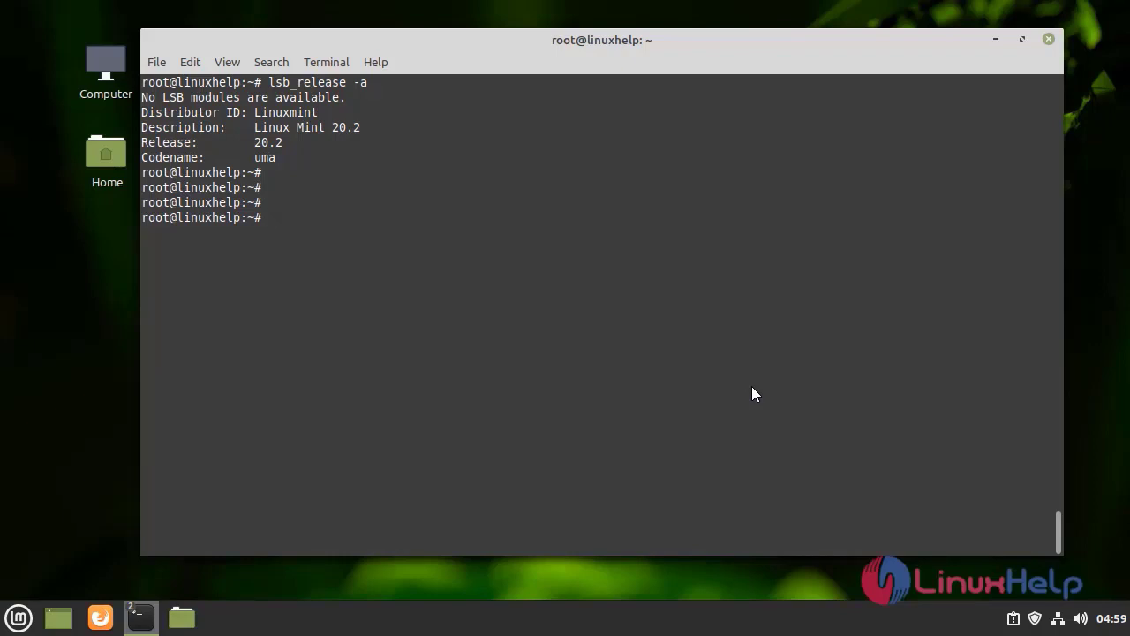
Step: Install the virtualbox package with apt, using -y to accept all prompts automatically
{"action": "type", "text": "apt install vit"}
{"action": "key", "text": "BackSpace"}
{"action": "type", "text": "rtual"}
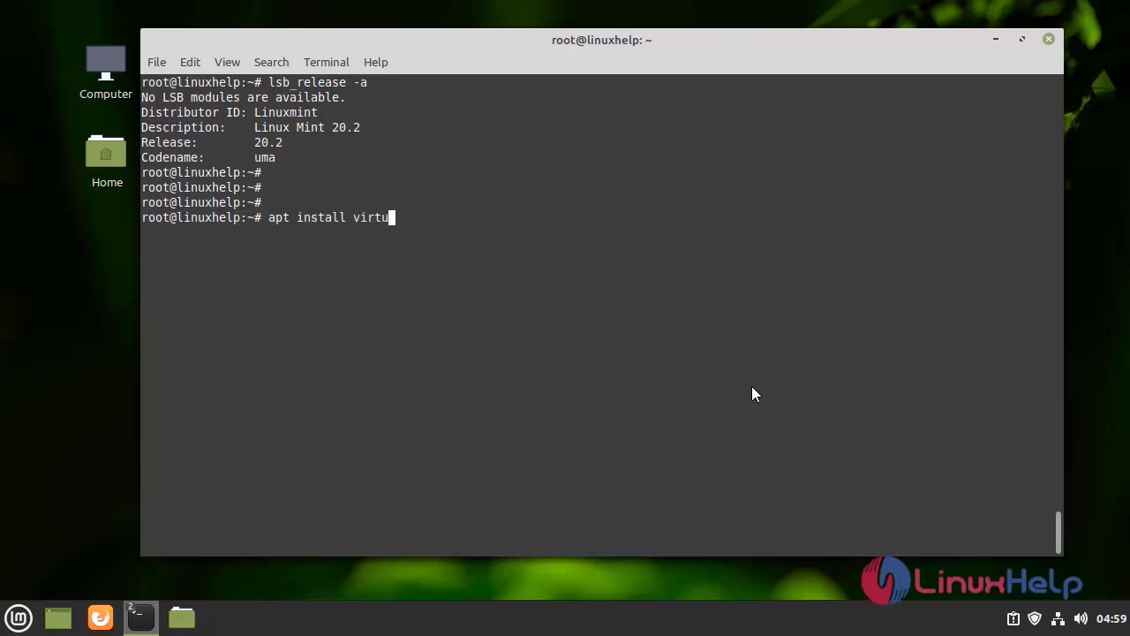
{"action": "type", "text": "box -y"}
{"action": "key", "text": "Return"}
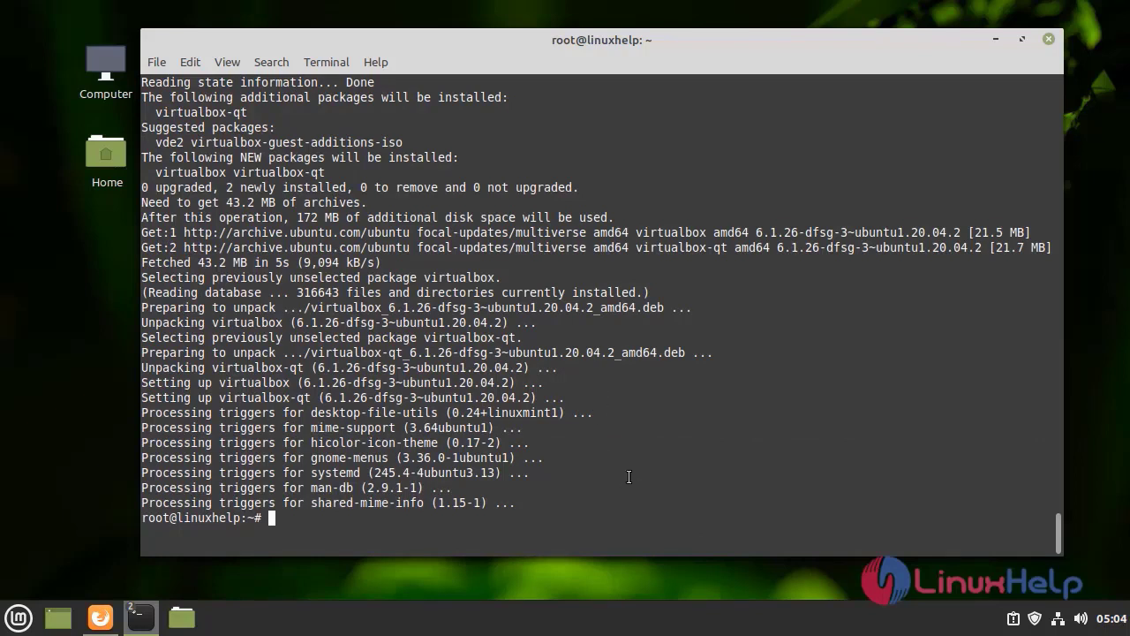
{"action": "key", "text": "Return"}
{"action": "key", "text": "Return"}
{"action": "key", "text": "Return"}
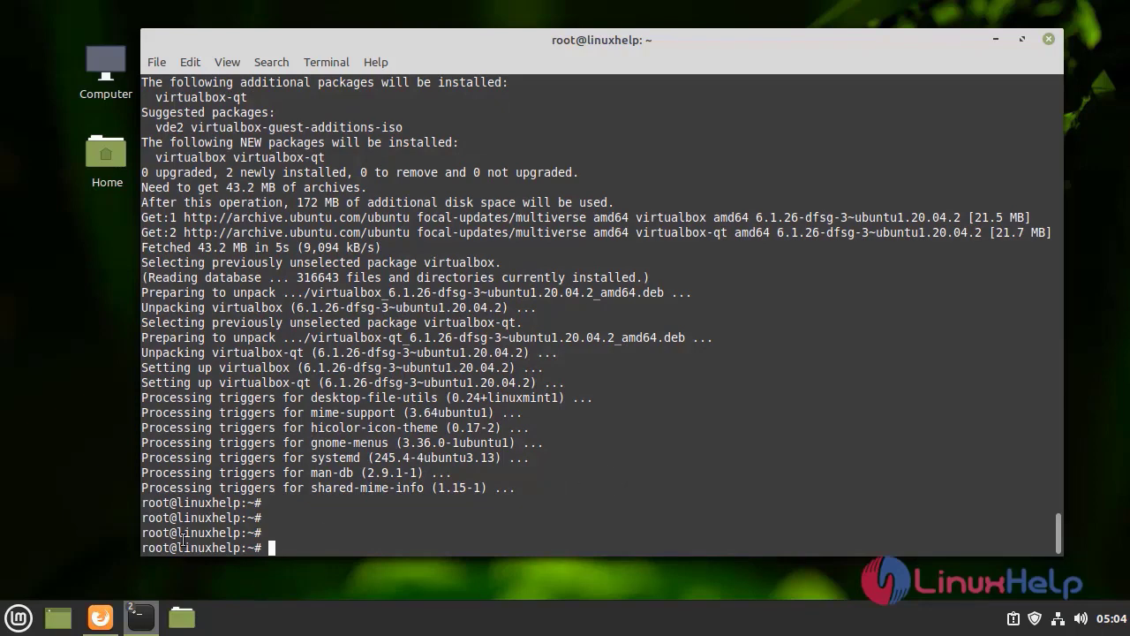
{"action": "left_click", "coordinate": [102, 617]}
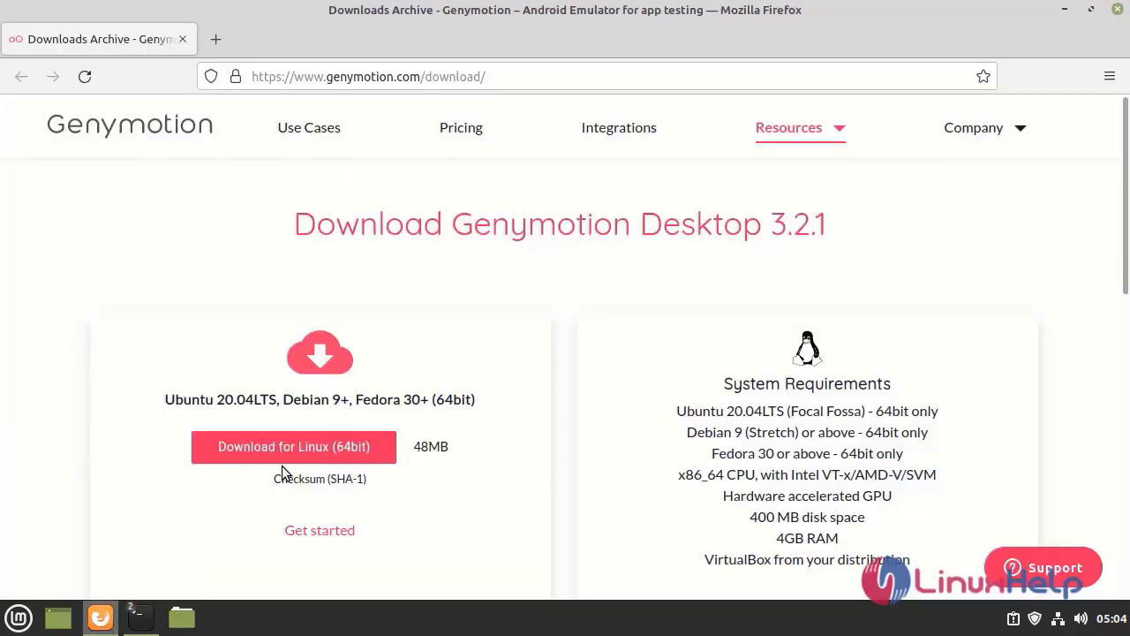
{"action": "left_click", "coordinate": [303, 454]}
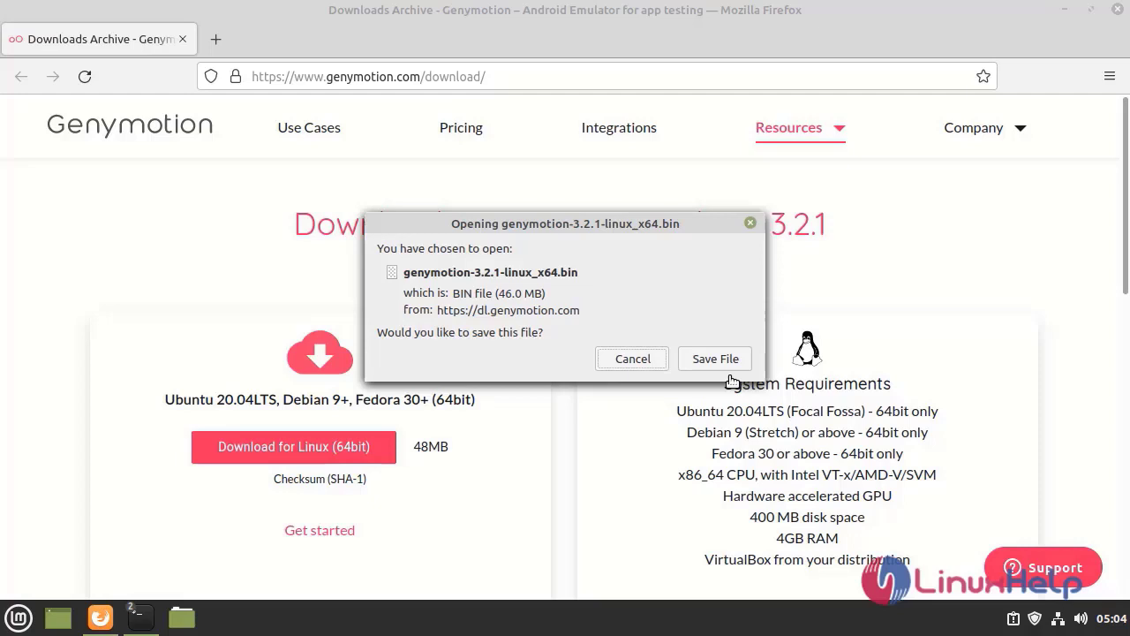
{"action": "left_click", "coordinate": [632, 359]}
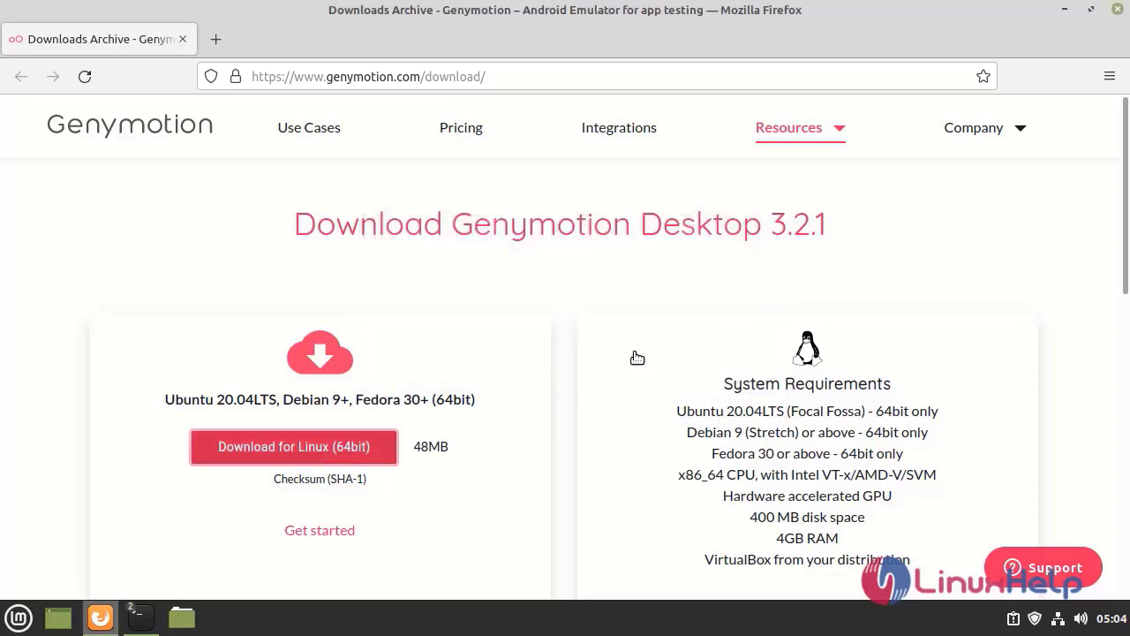
Step: Switch back to the terminal and change the working directory to /home/linuxhelp/Downloads/
{"action": "left_click", "coordinate": [142, 617]}
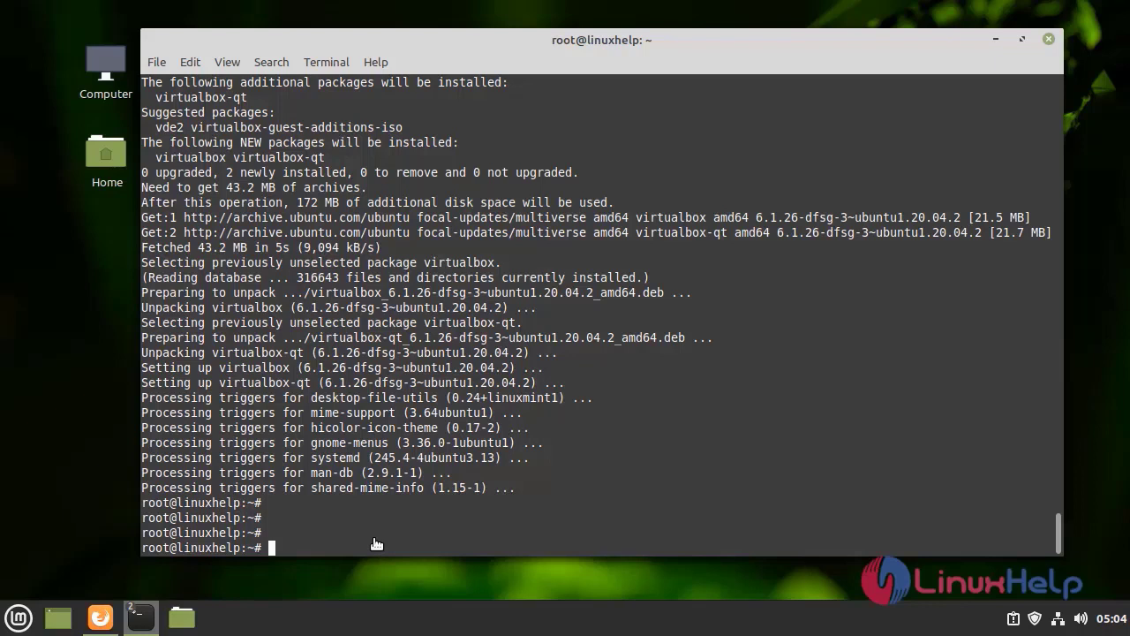
{"action": "type", "text": "cd "}
{"action": "type", "text": "/home/"}
{"action": "type", "text": "l"}
{"action": "key", "text": "Tab"}
{"action": "type", "text": "Downl"}
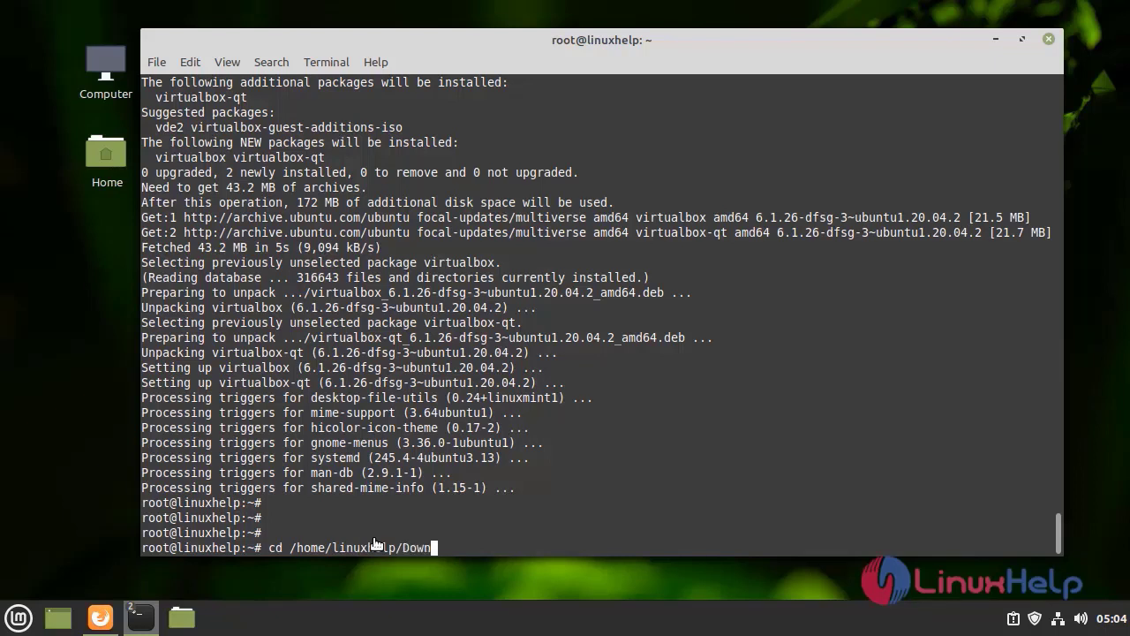
{"action": "key", "text": "Tab"}
{"action": "key", "text": "Return"}
{"action": "key", "text": "Return"}
{"action": "key", "text": "Return"}
{"action": "key", "text": "Return"}
{"action": "key", "text": "Return"}
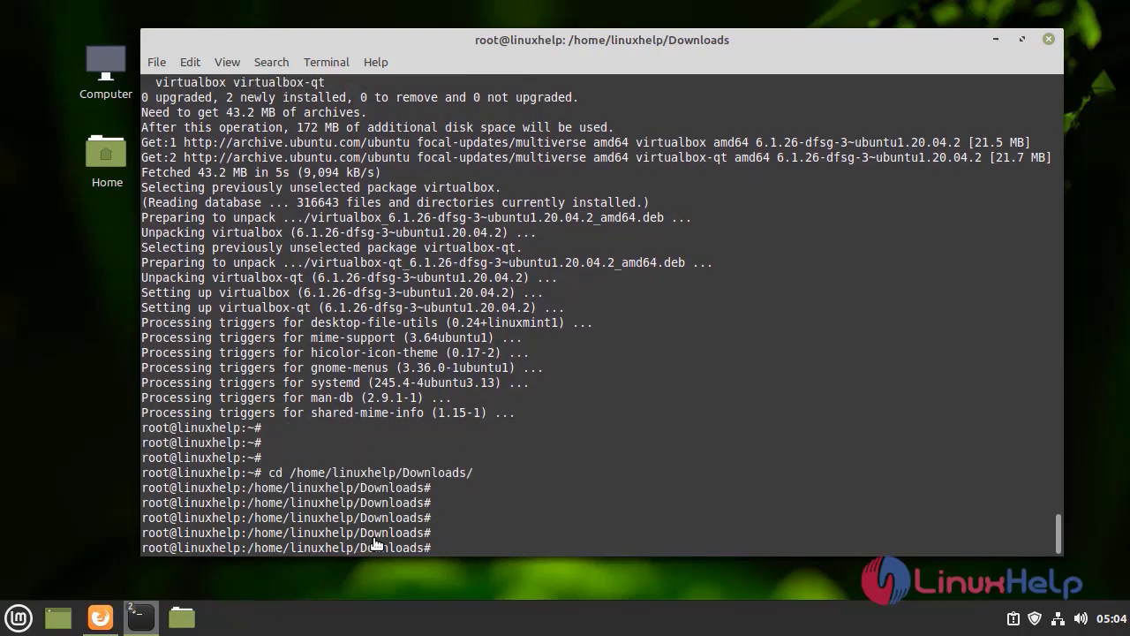
Step: List the files in the Downloads directory with ls, and clear the terminal screen
{"action": "type", "text": "ls"}
{"action": "key", "text": "Return"}
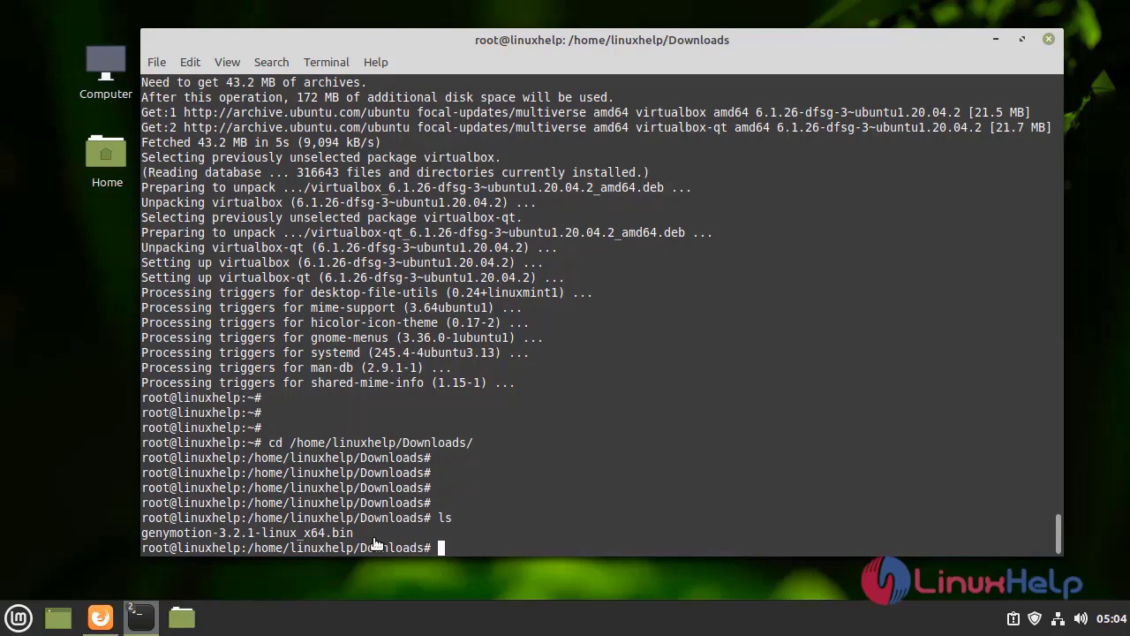
{"action": "key", "text": "Return"}
{"action": "key", "text": "Return"}
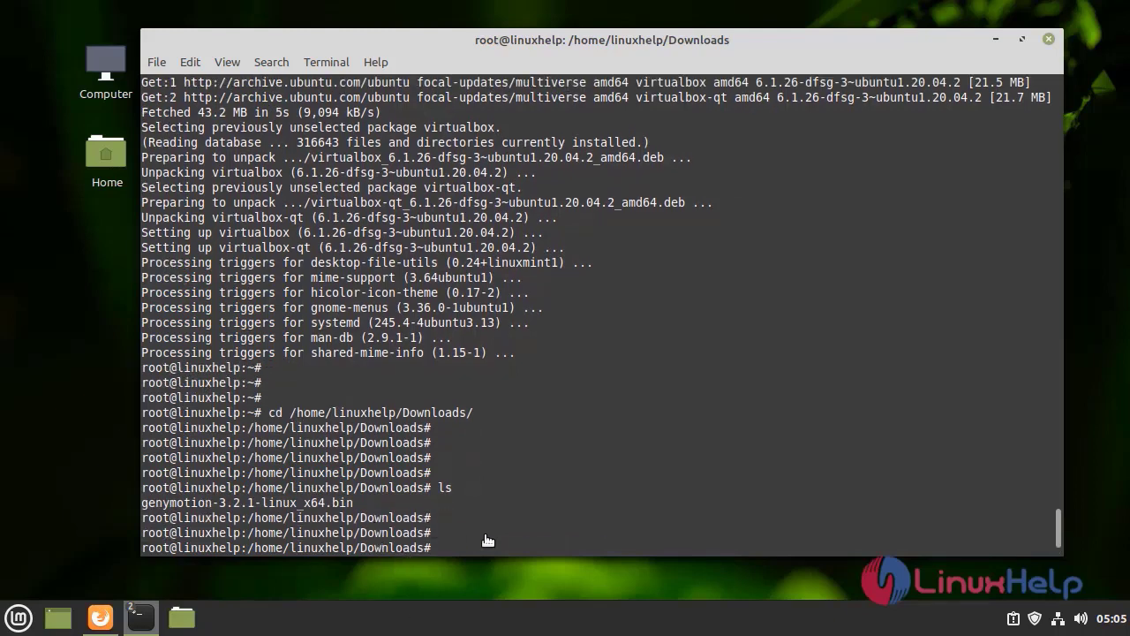
{"action": "key", "text": "ctrl+l"}
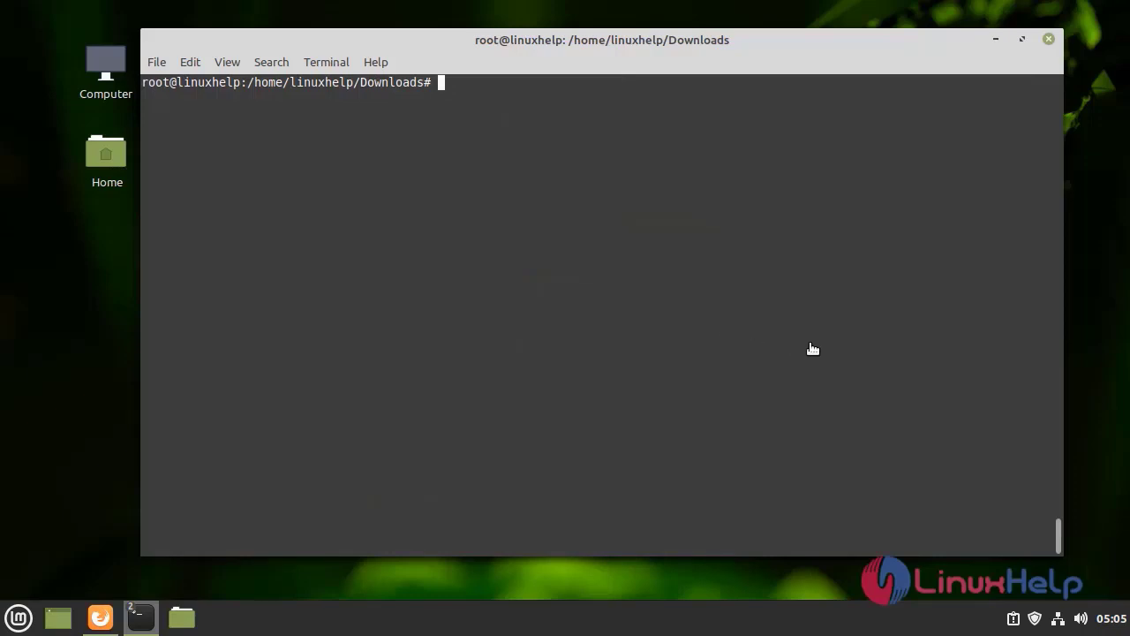
Step: Make the installer genymotion-3.2.1-linux_x64.bin executable with chmod +x
{"action": "type", "text": "chmod +x ge"}
{"action": "key", "text": "Tab"}
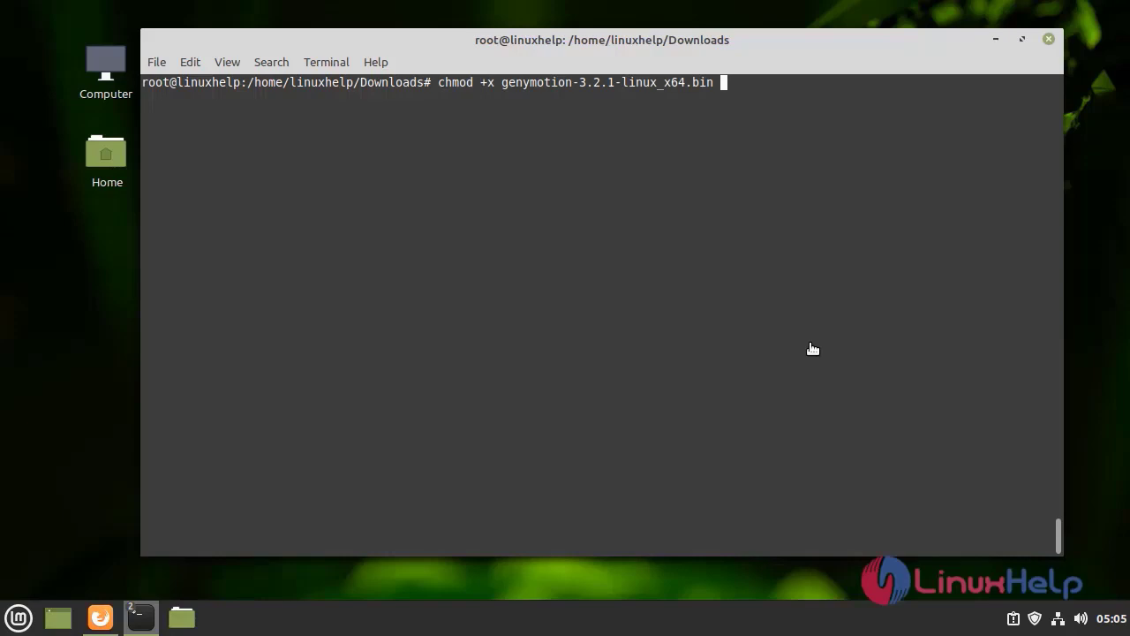
{"action": "key", "text": "Return"}
{"action": "key", "text": "Return"}
{"action": "key", "text": "Return"}
{"action": "key", "text": "Return"}
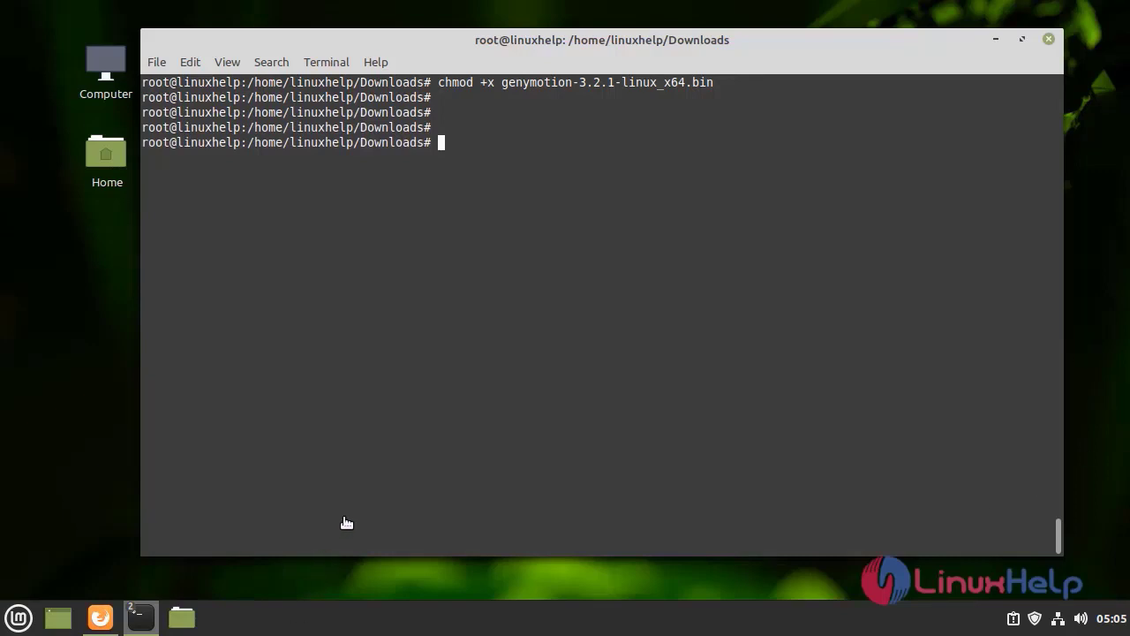
Step: Search the installed applications for "geny", then clear and close the search
{"action": "left_click", "coordinate": [19, 617]}
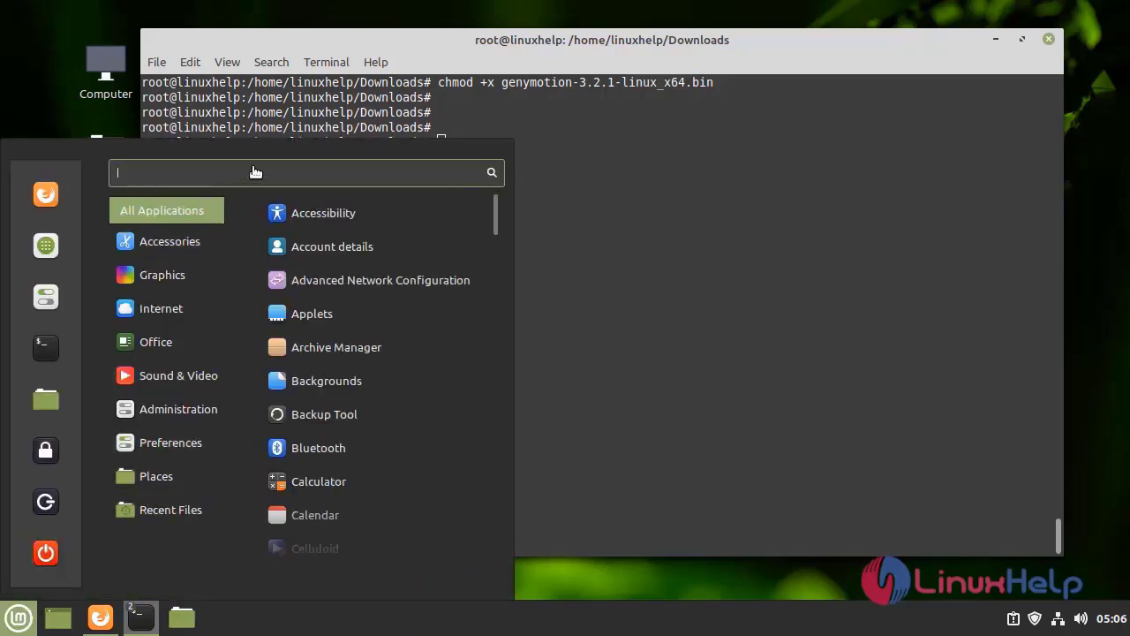
{"action": "type", "text": "geny"}
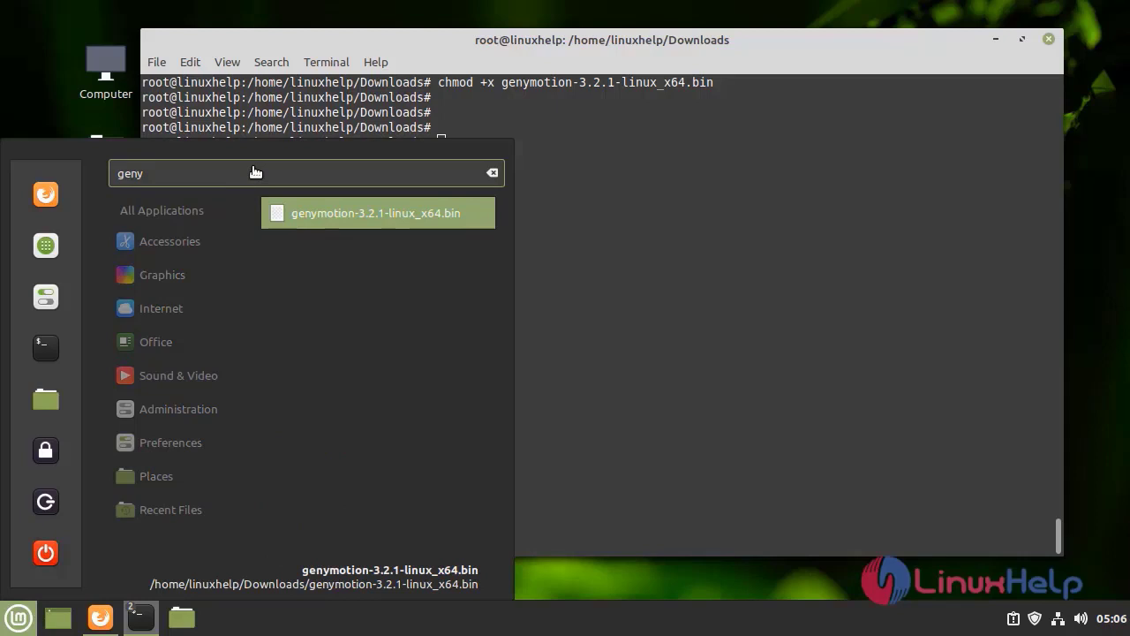
{"action": "key", "text": "BackSpace"}
{"action": "key", "text": "BackSpace"}
{"action": "key", "text": "BackSpace"}
{"action": "key", "text": "BackSpace"}
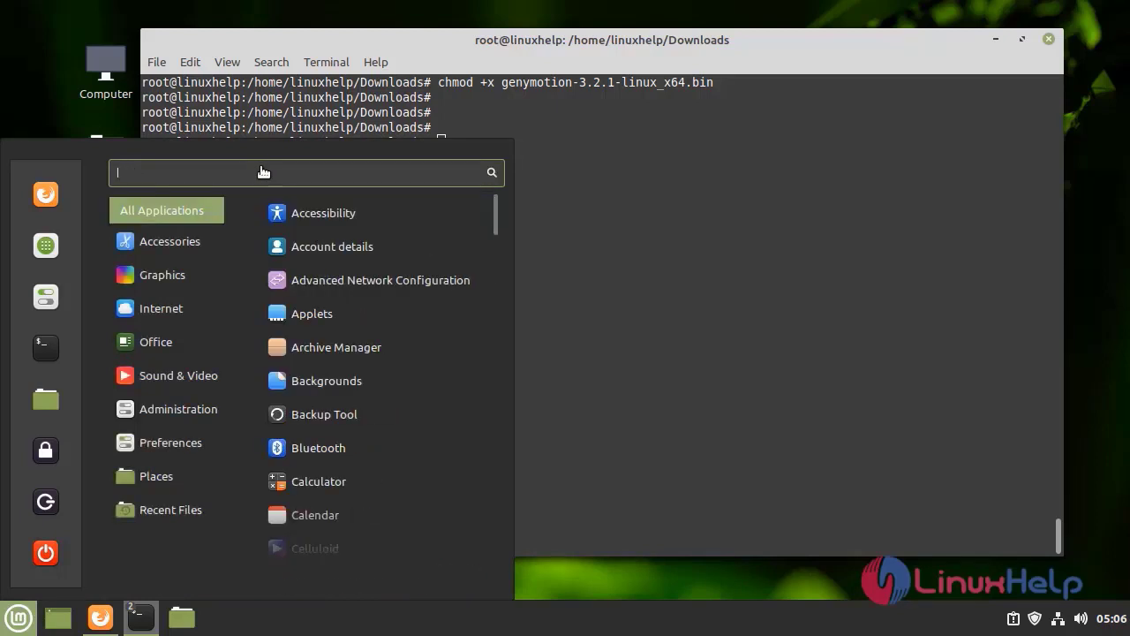
{"action": "left_click", "coordinate": [587, 200]}
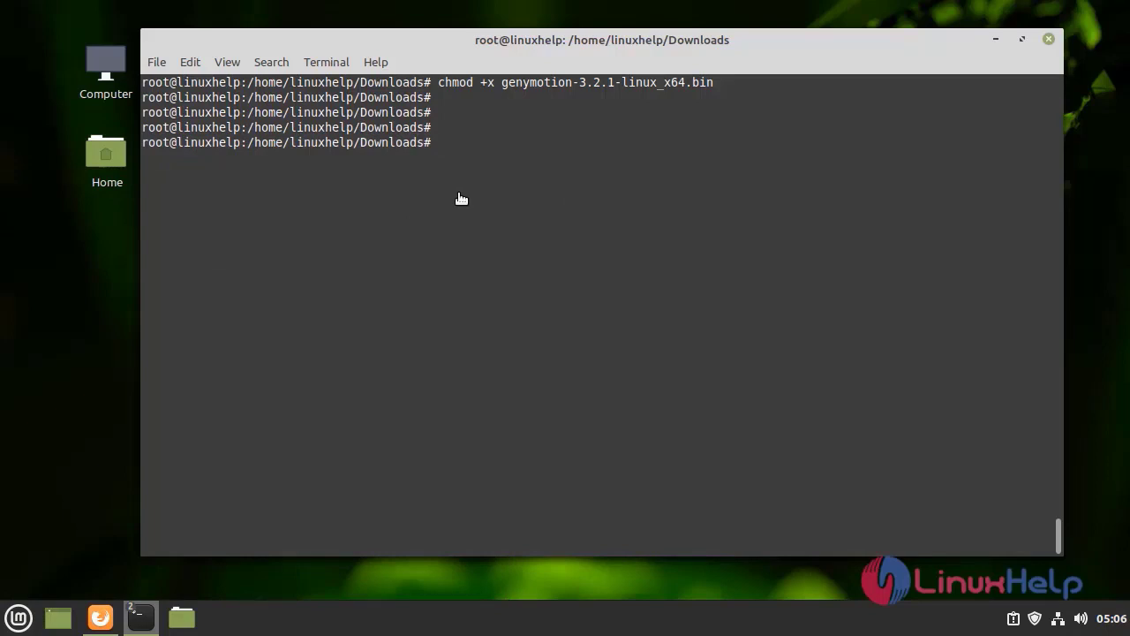
Step: Run ./genymotion-3.2.1-linux_x64.bin and answer y to install Genymotion into /opt/genymobile/genymotion
{"action": "type", "text": "./gen"}
{"action": "key", "text": "Tab"}
{"action": "key", "text": "Return"}
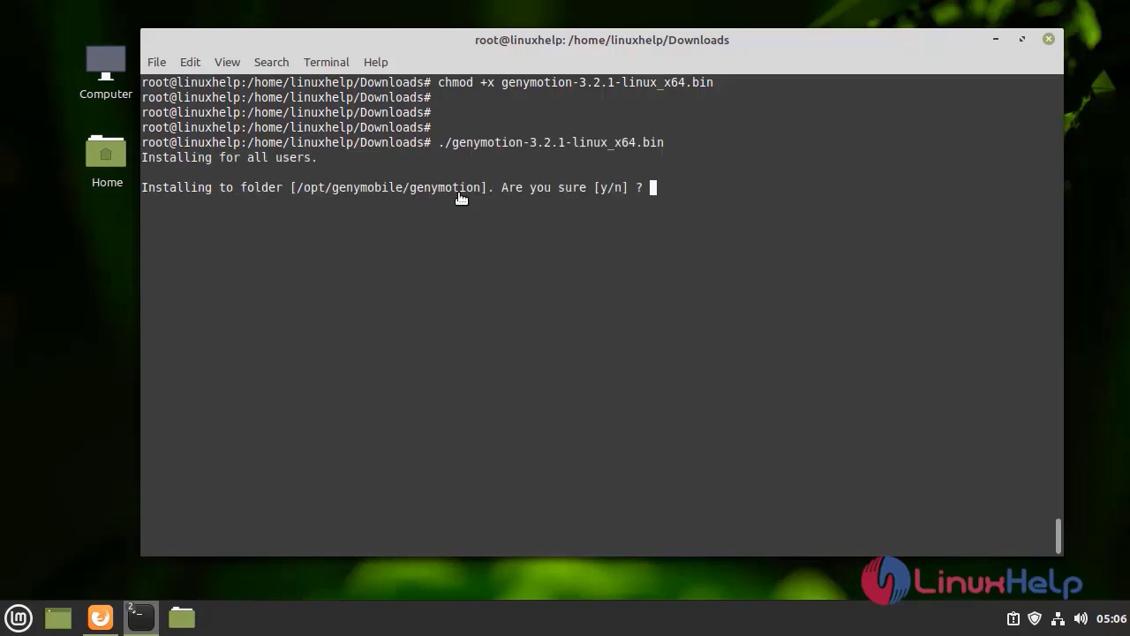
{"action": "type", "text": "y"}
{"action": "key", "text": "Return"}
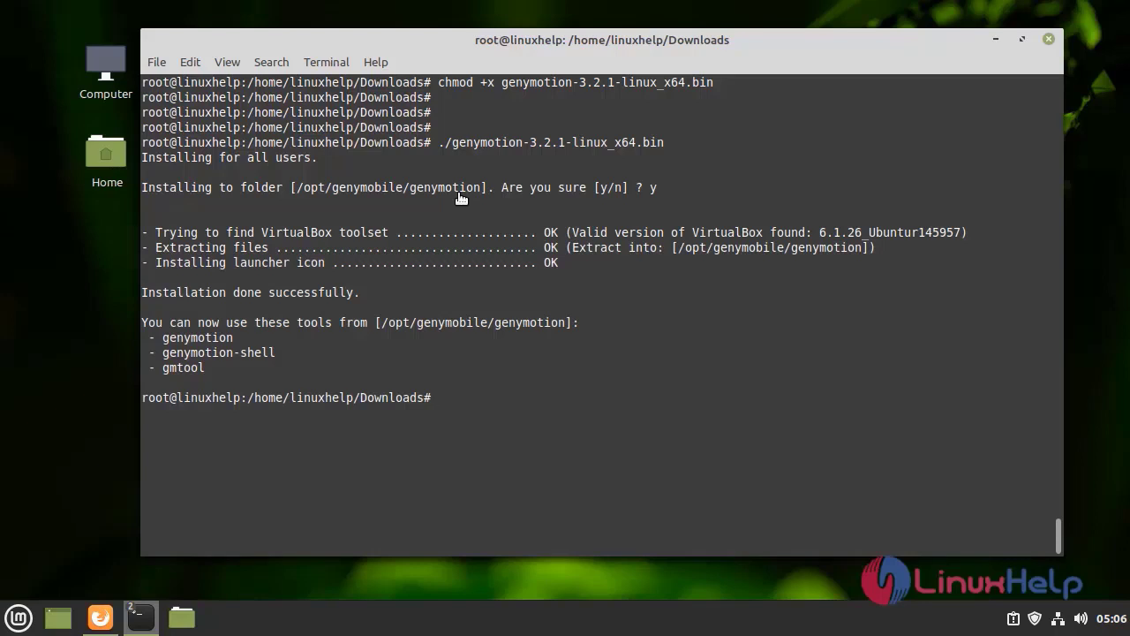
{"action": "key", "text": "Return"}
{"action": "key", "text": "Return"}
{"action": "key", "text": "Return"}
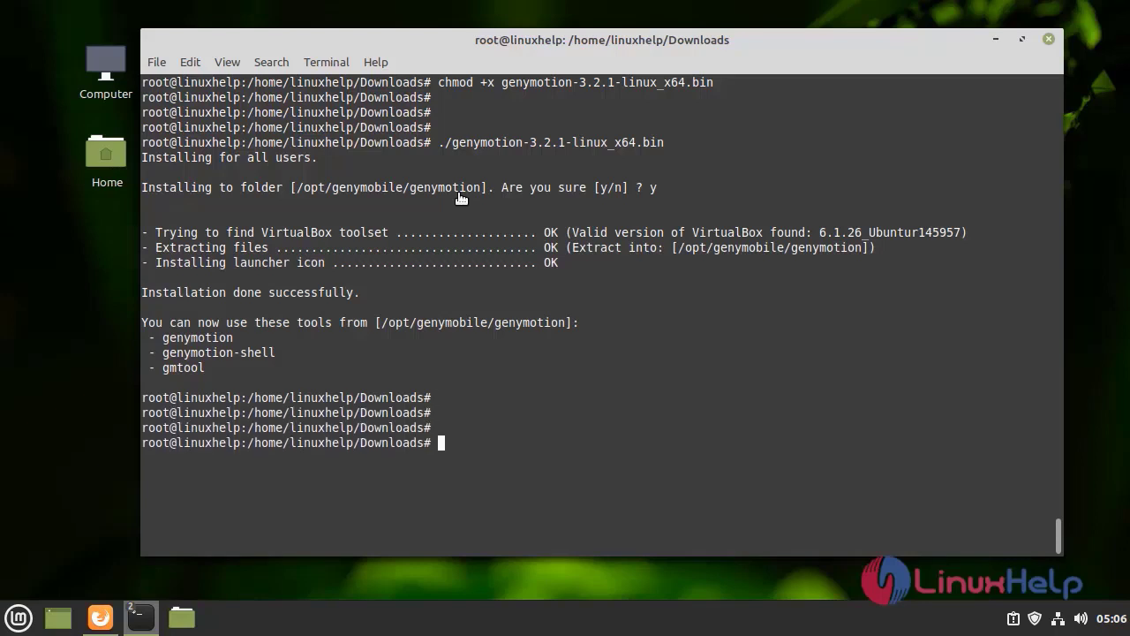
Step: Find the installed Genymotion application by searching for "gen" and launch it to its login page
{"action": "left_click", "coordinate": [17, 618]}
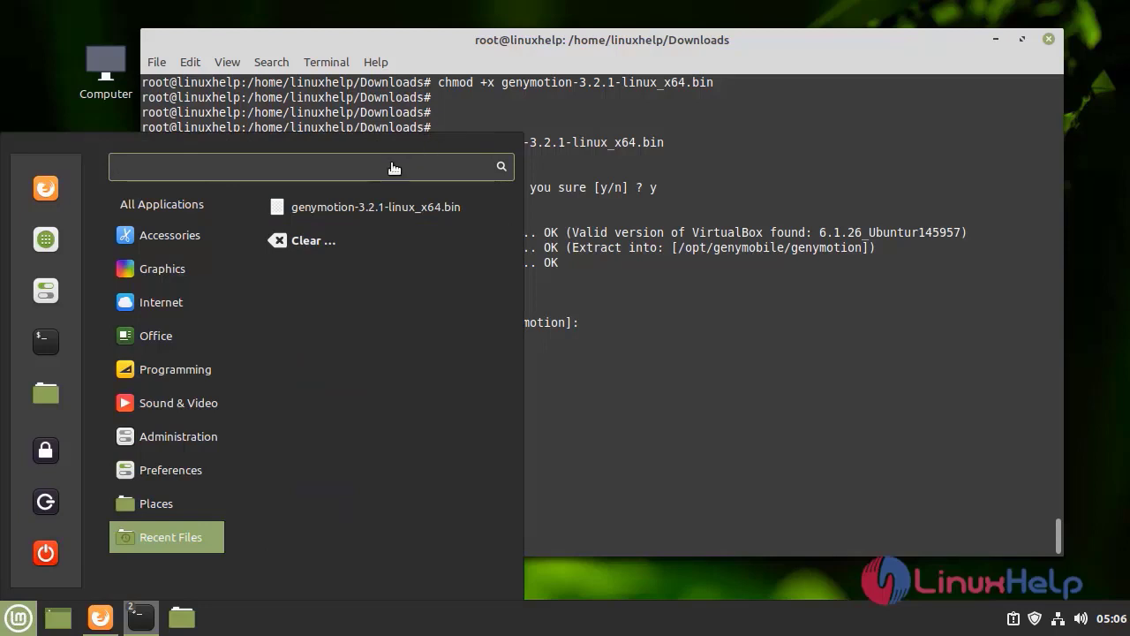
{"action": "type", "text": "gen"}
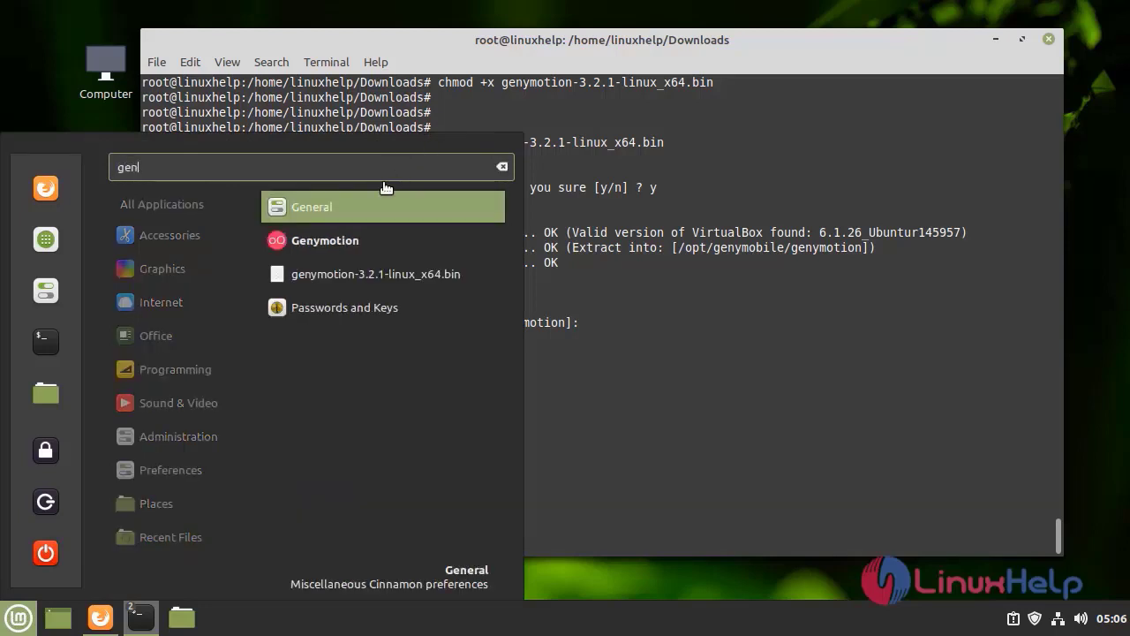
{"action": "left_click", "coordinate": [364, 238]}
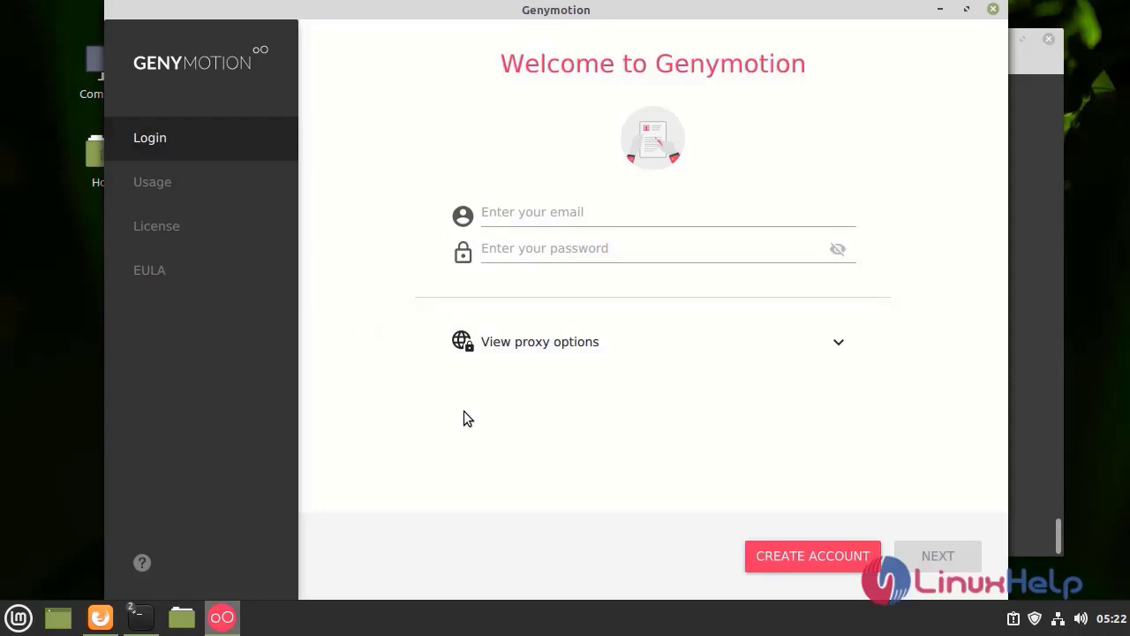
{"action": "left_click", "coordinate": [536, 220]}
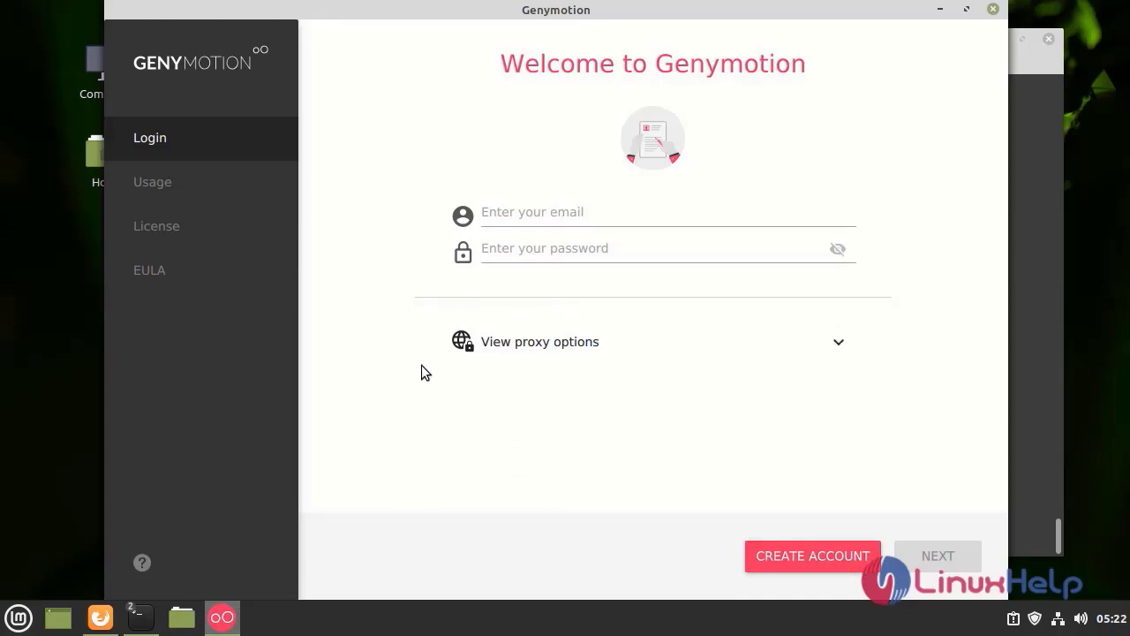